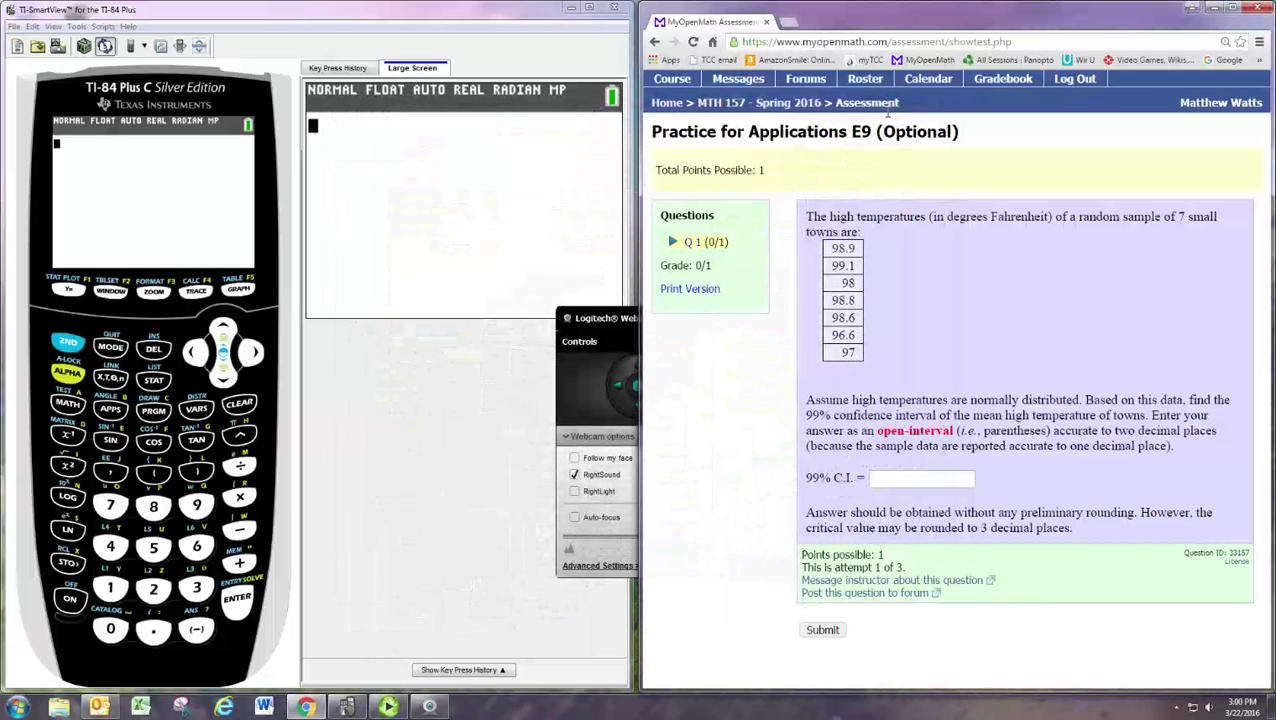
Open the STAT list editor and enter 98.9, 99.1 and 98 into L1
{"action": "left_click", "coordinate": [472, 364]}
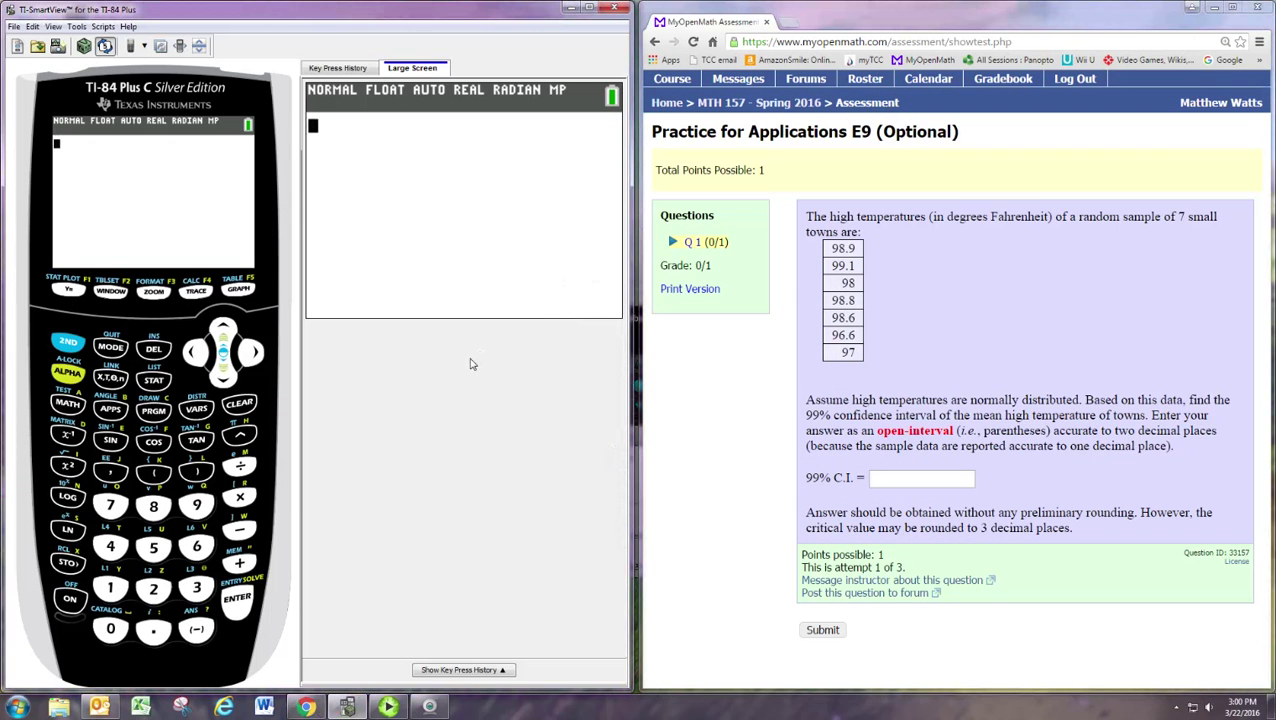
{"action": "left_click", "coordinate": [155, 382]}
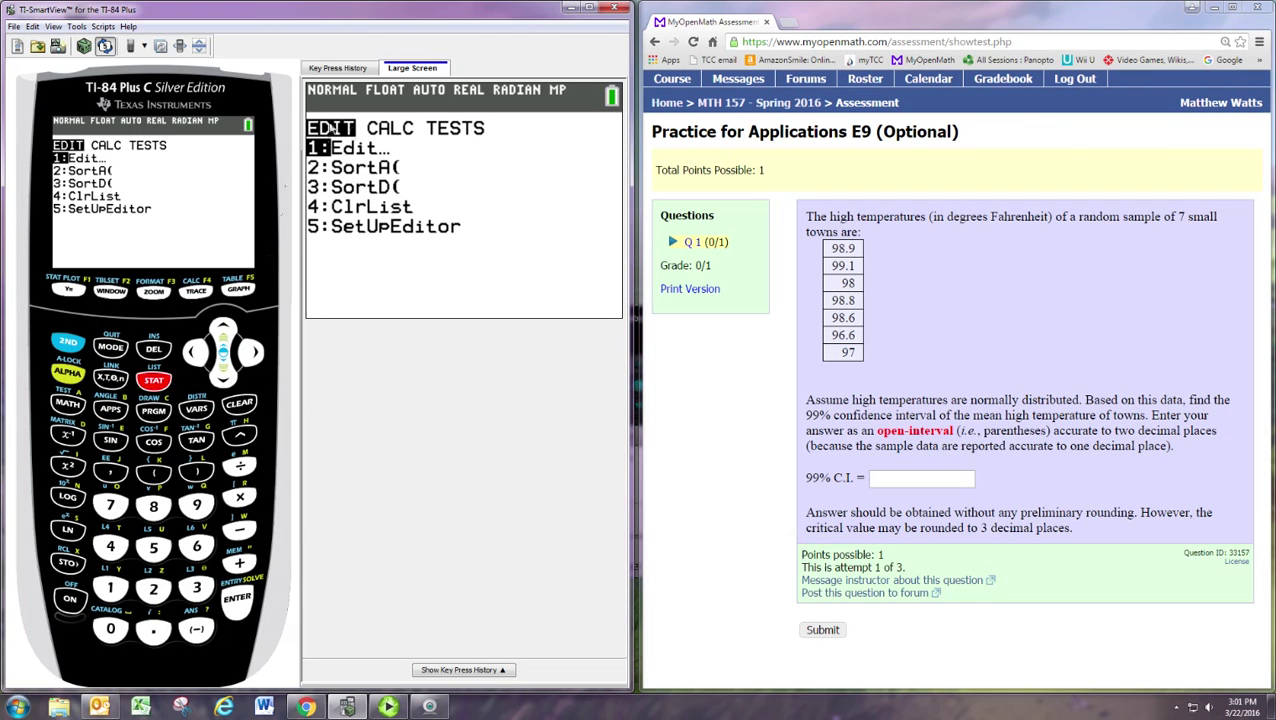
{"action": "left_click", "coordinate": [238, 600]}
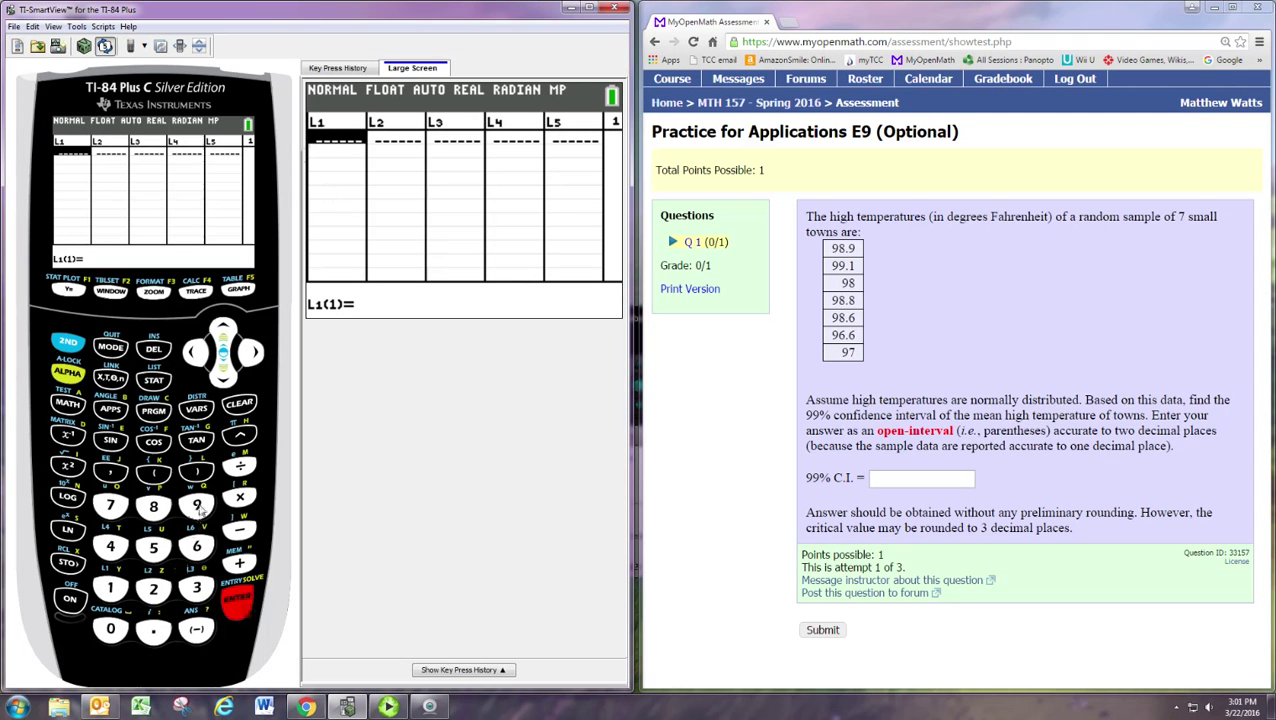
{"action": "type", "text": "98.9"}
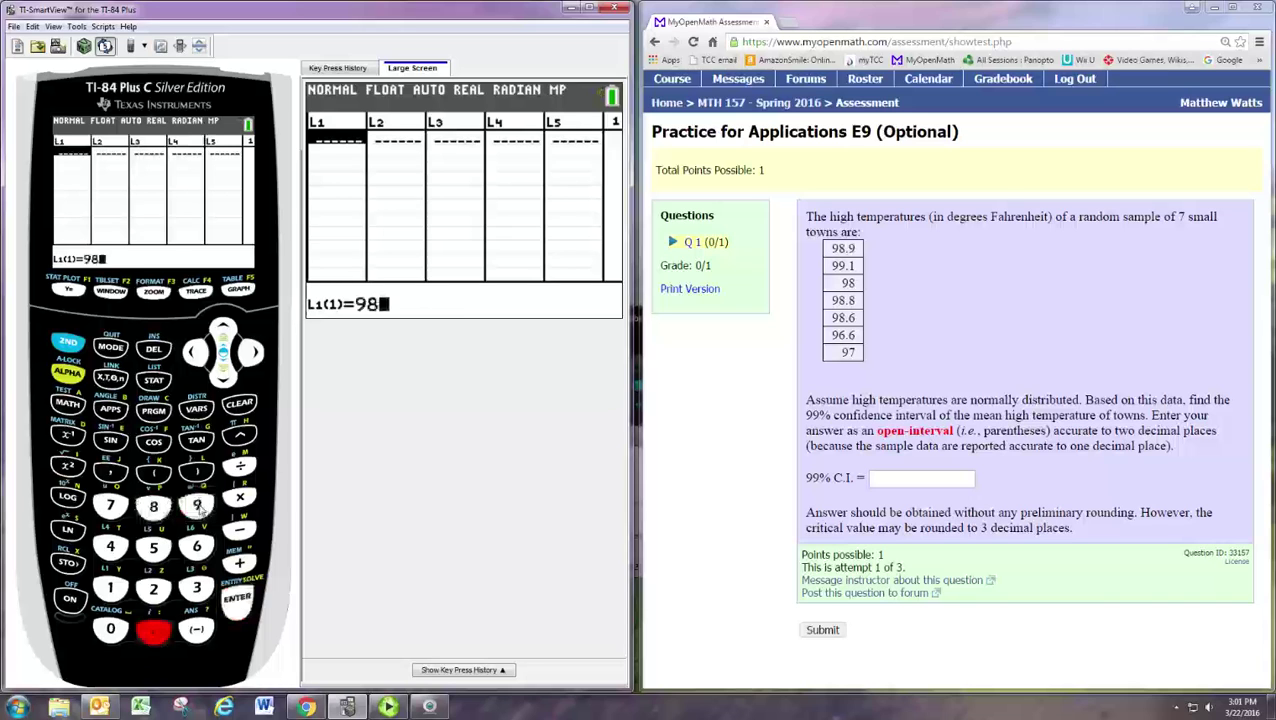
{"action": "left_click", "coordinate": [238, 600]}
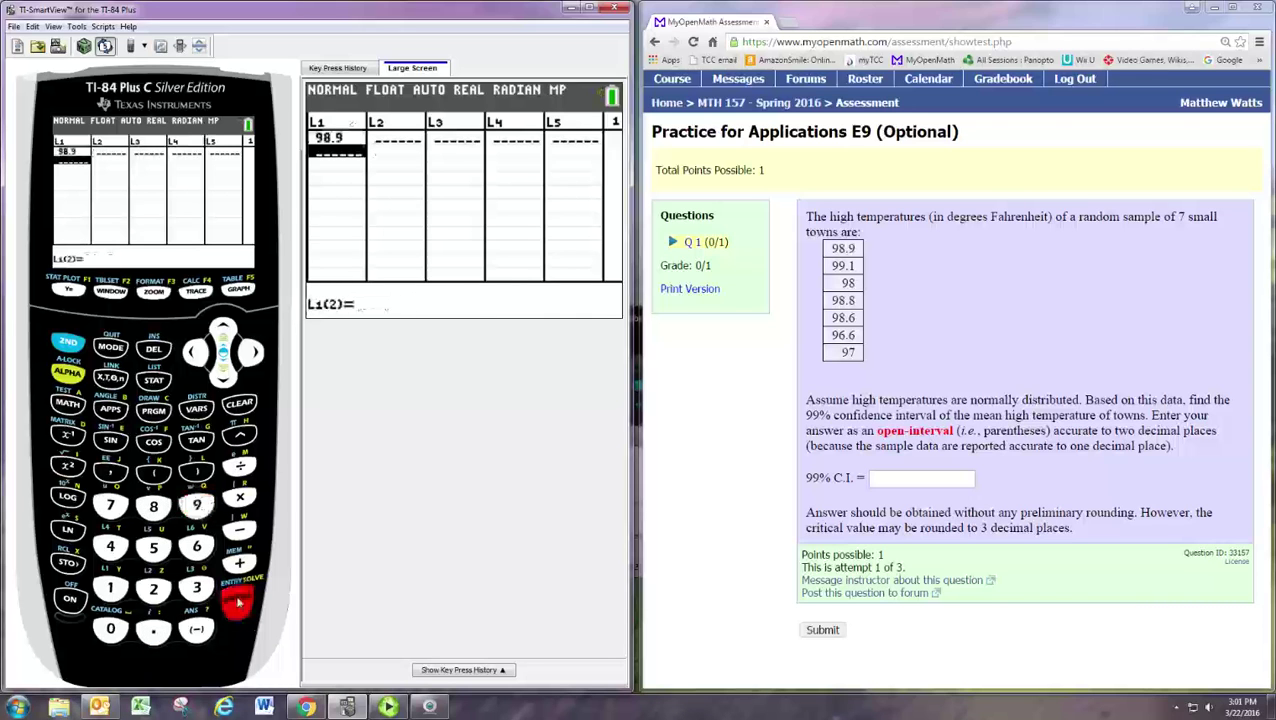
{"action": "type", "text": "99.1"}
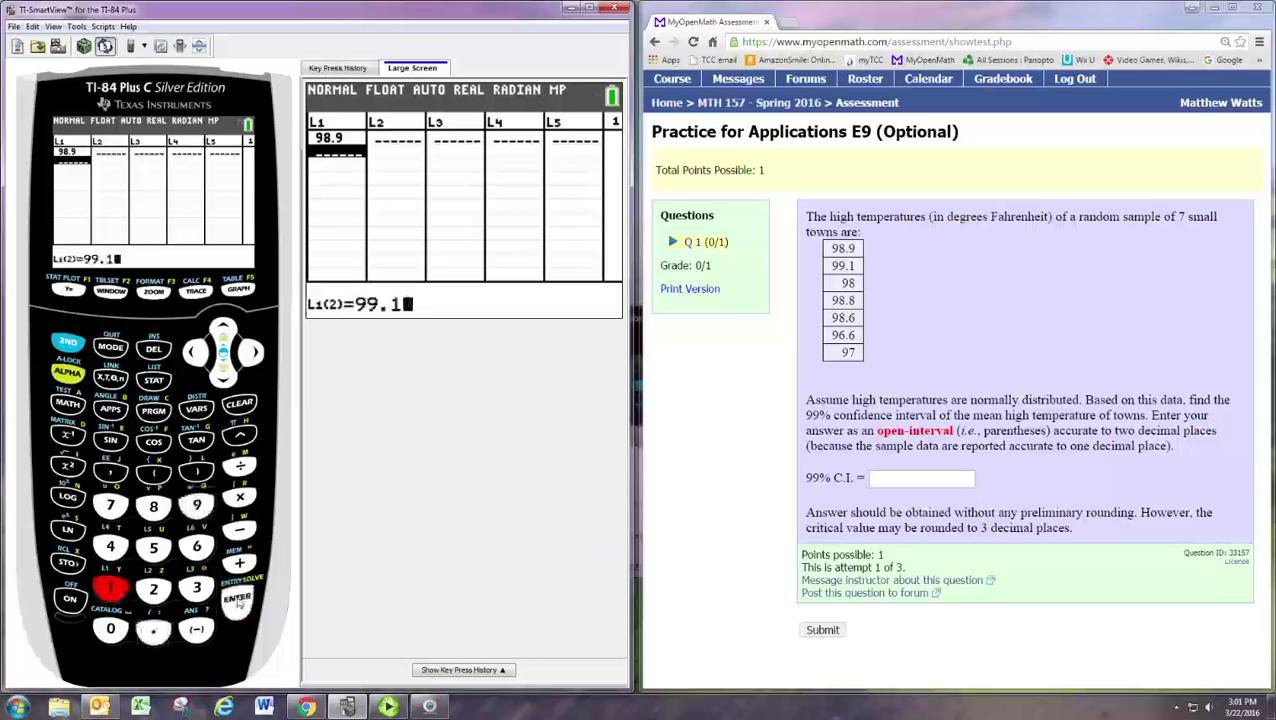
{"action": "left_click", "coordinate": [238, 600]}
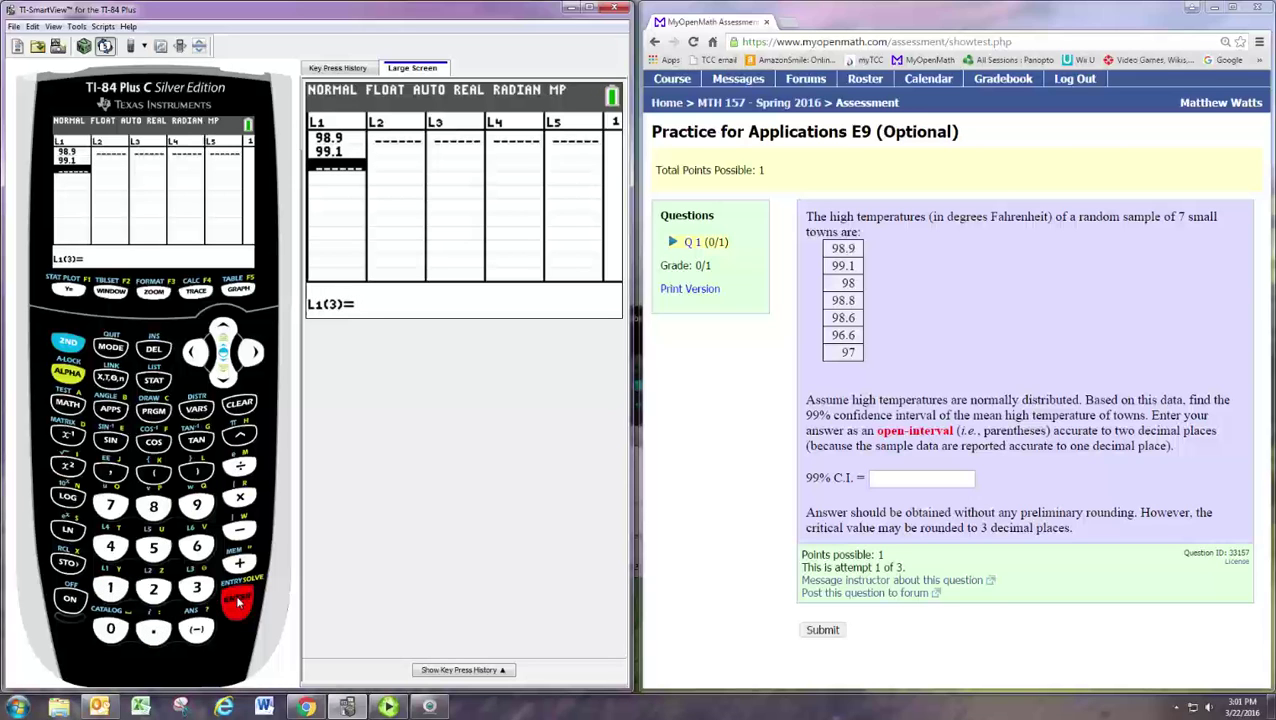
{"action": "type", "text": "98"}
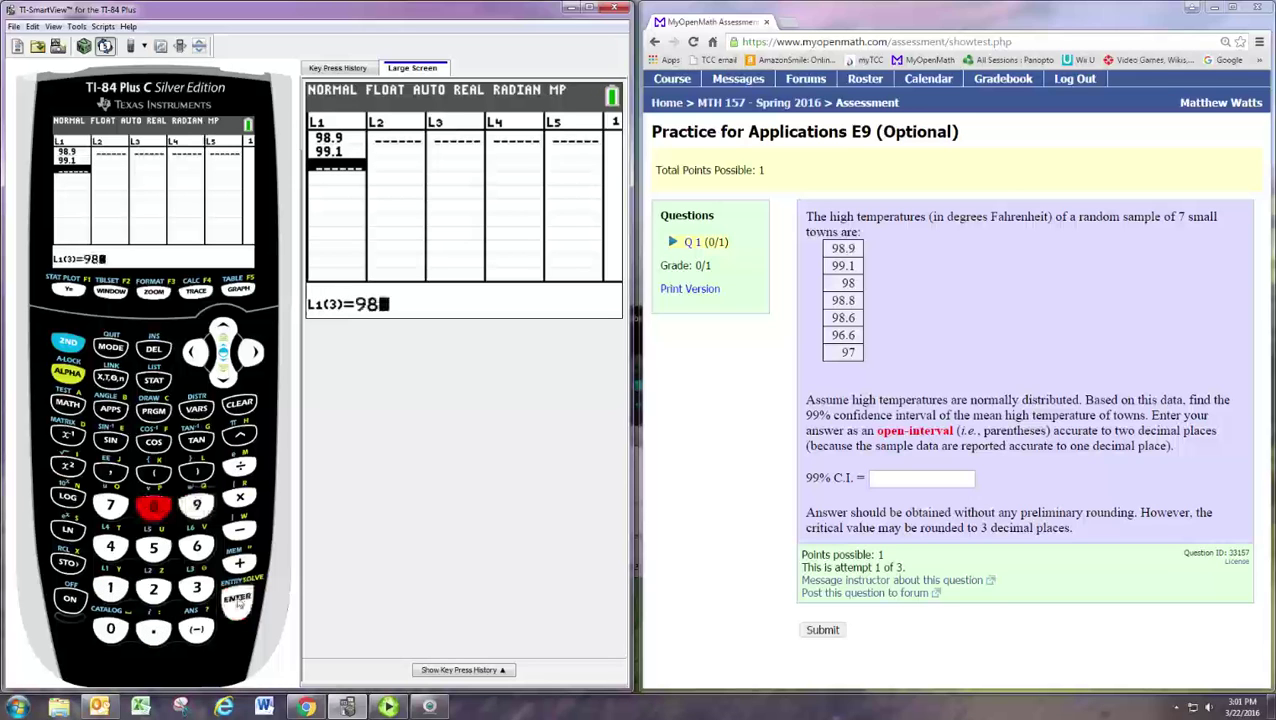
{"action": "left_click", "coordinate": [238, 600]}
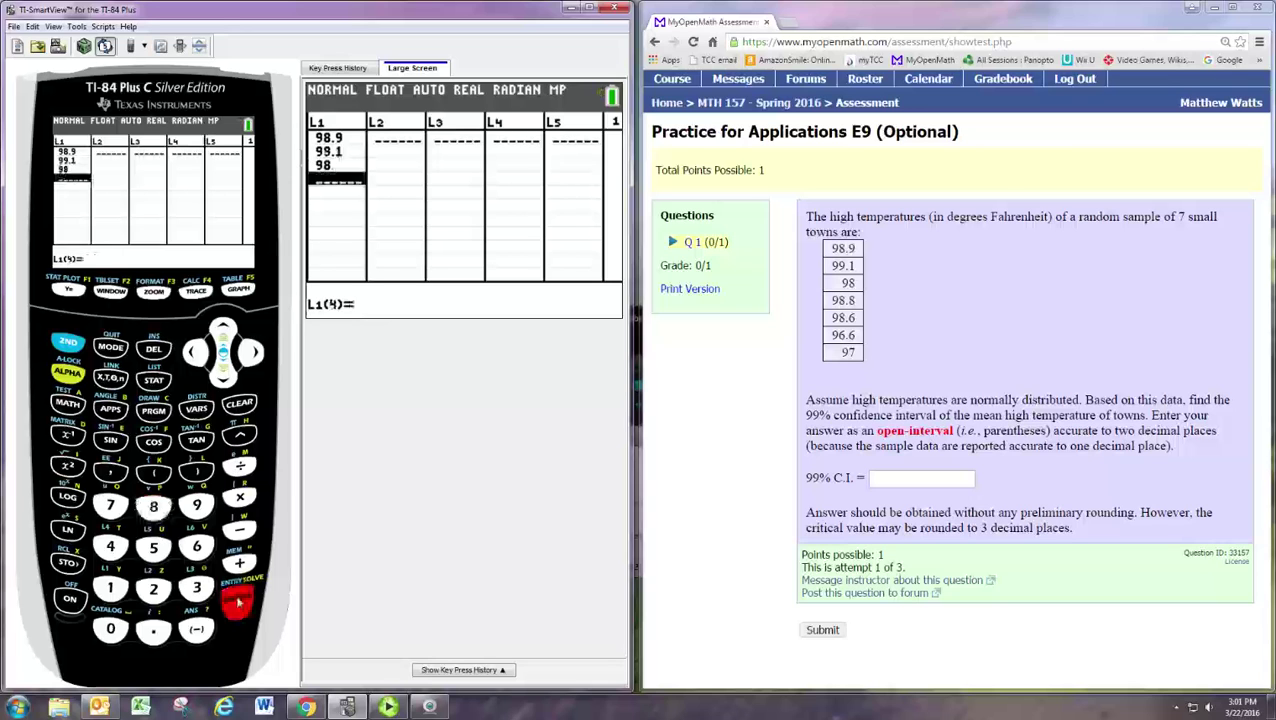
Enter the remaining L1 values 98.8, 98.6, 96.6 and 97
{"action": "type", "text": "98.8"}
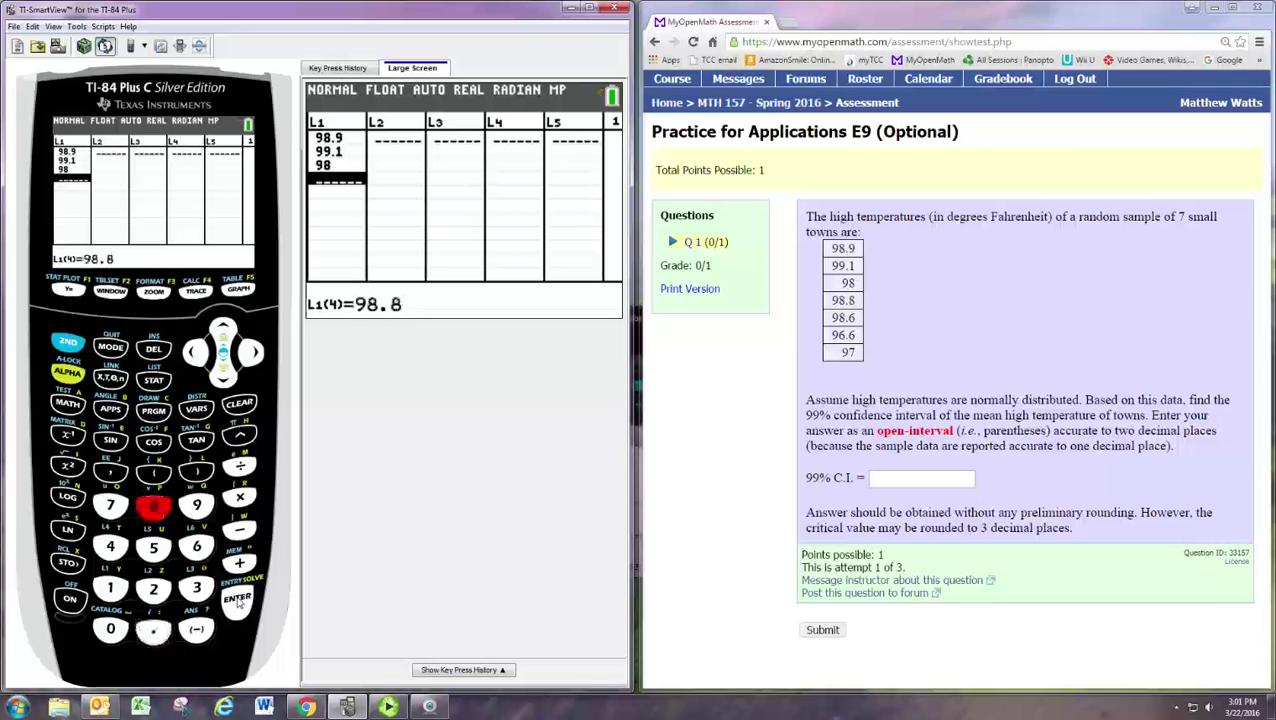
{"action": "left_click", "coordinate": [238, 600]}
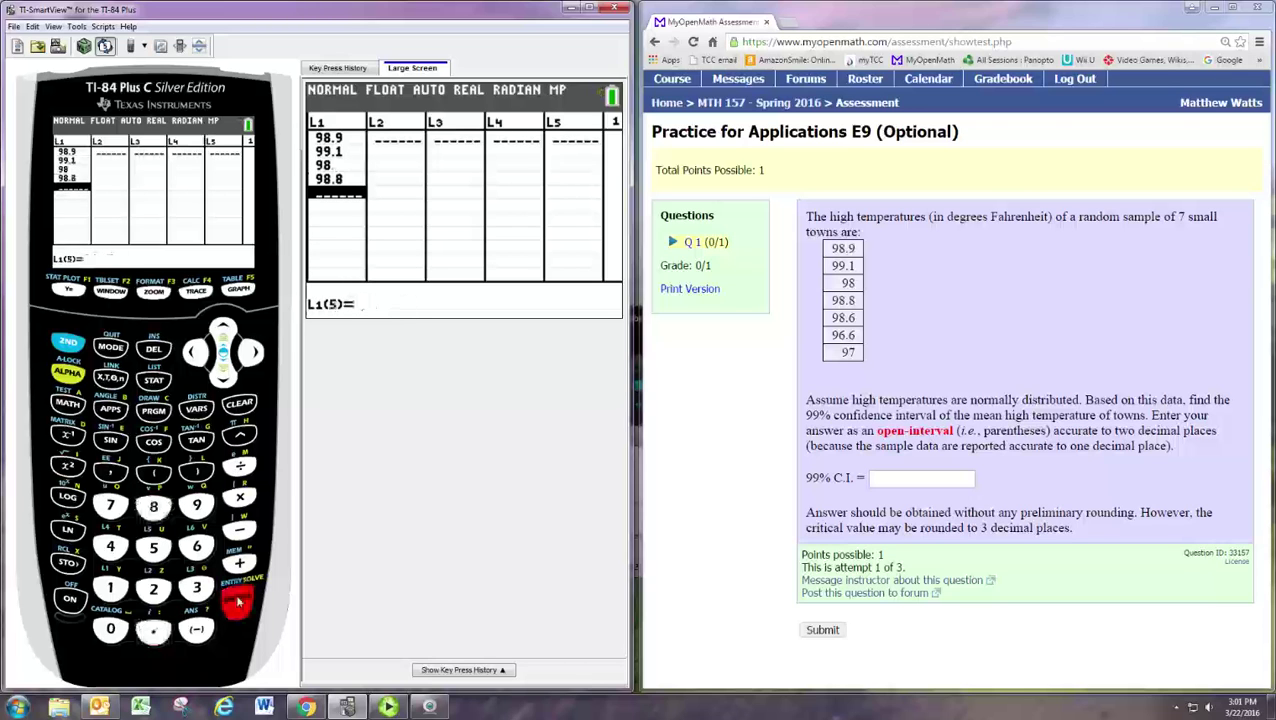
{"action": "type", "text": "98.6"}
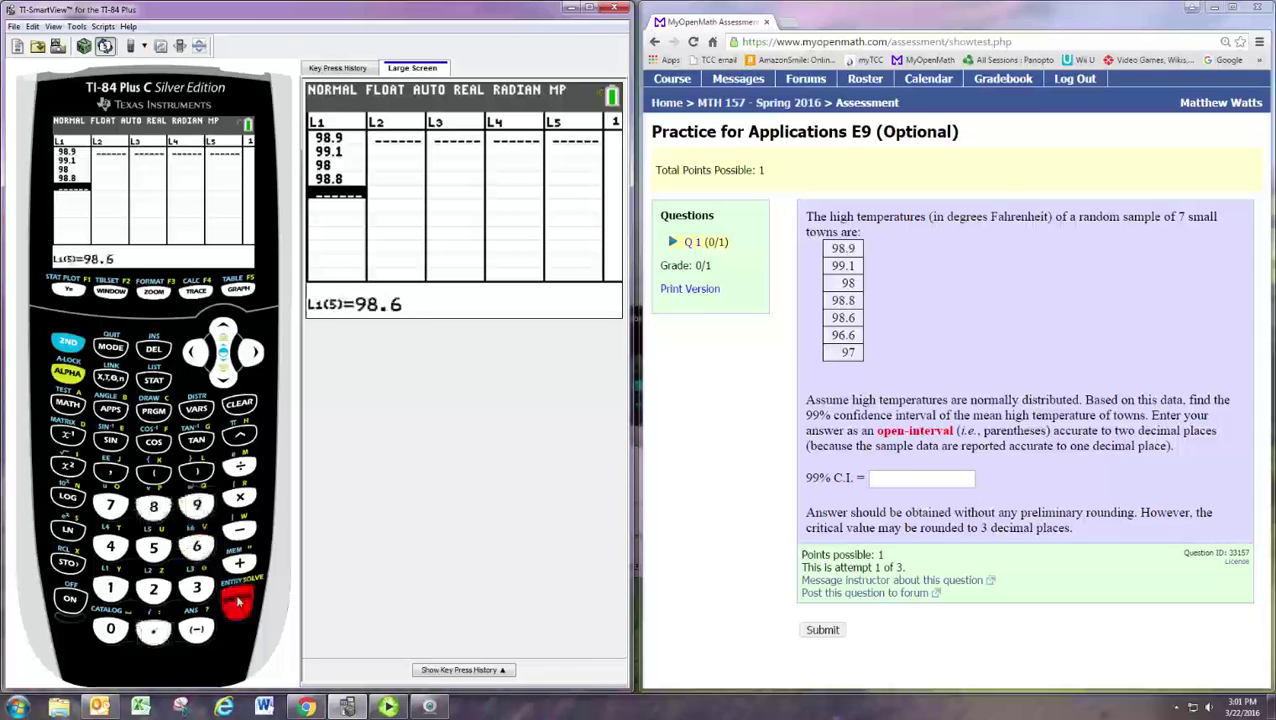
{"action": "left_click", "coordinate": [238, 600]}
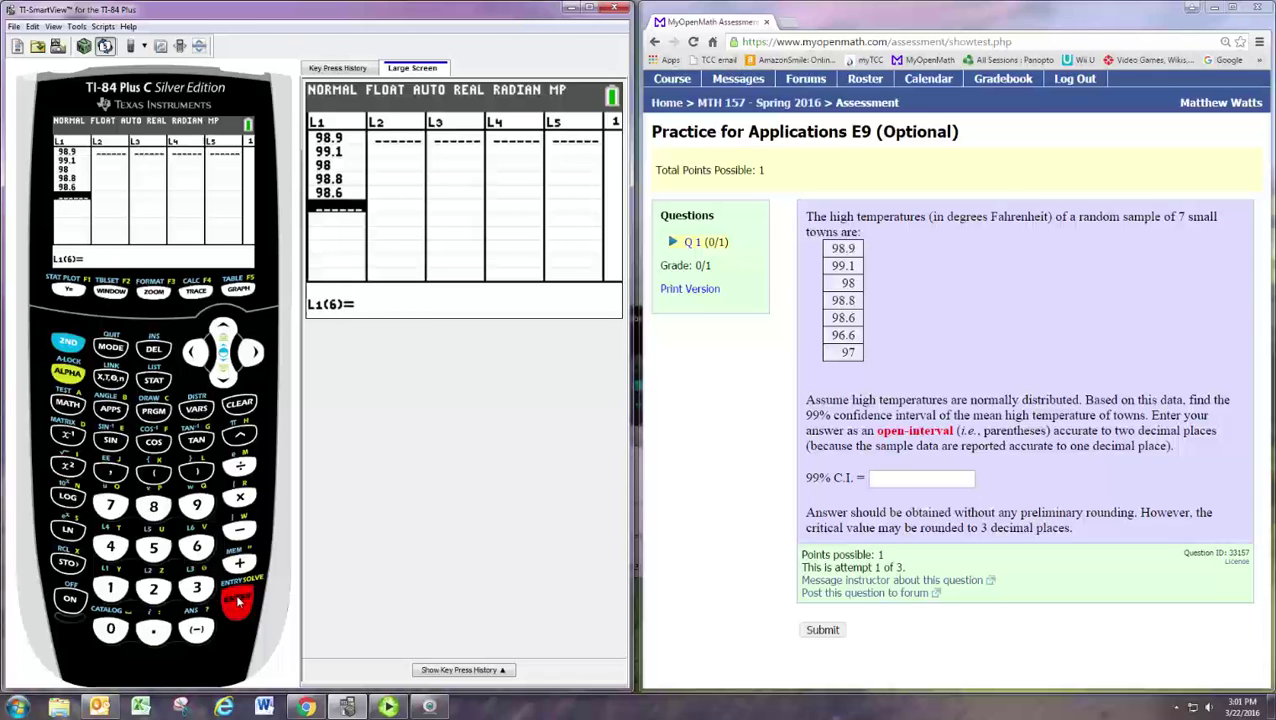
{"action": "type", "text": "96.6"}
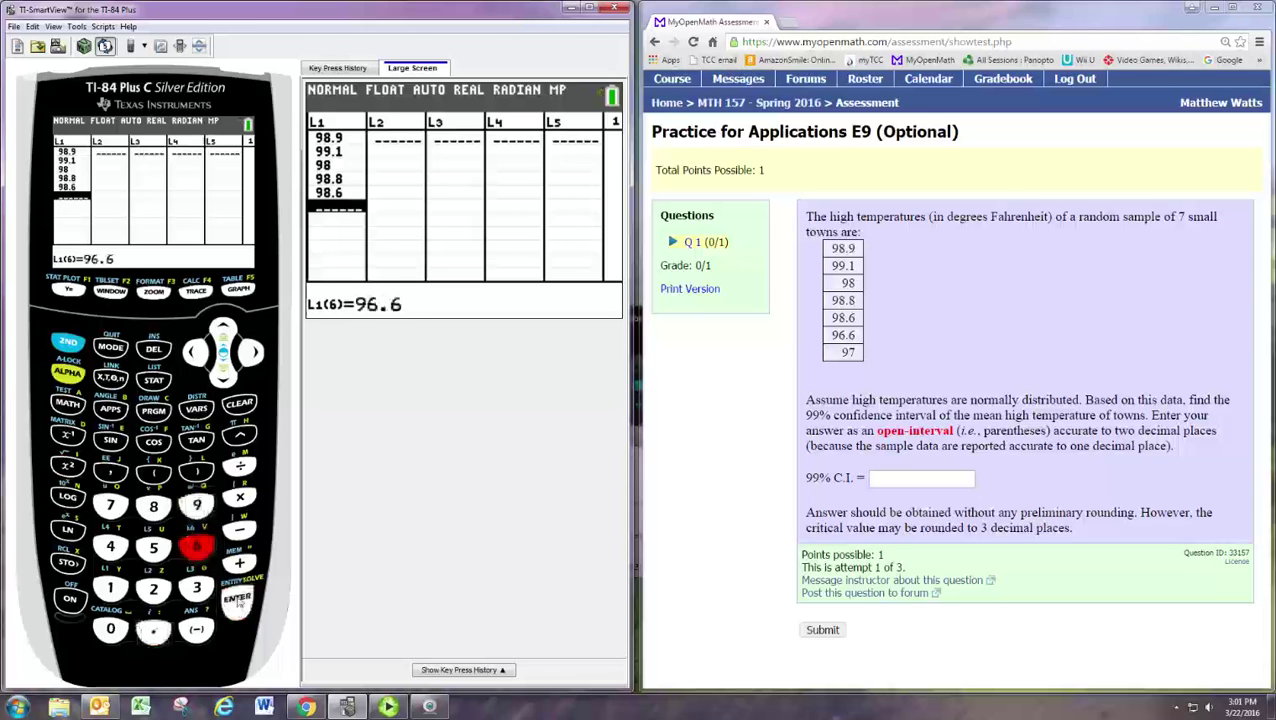
{"action": "left_click", "coordinate": [238, 600]}
{"action": "type", "text": "97"}
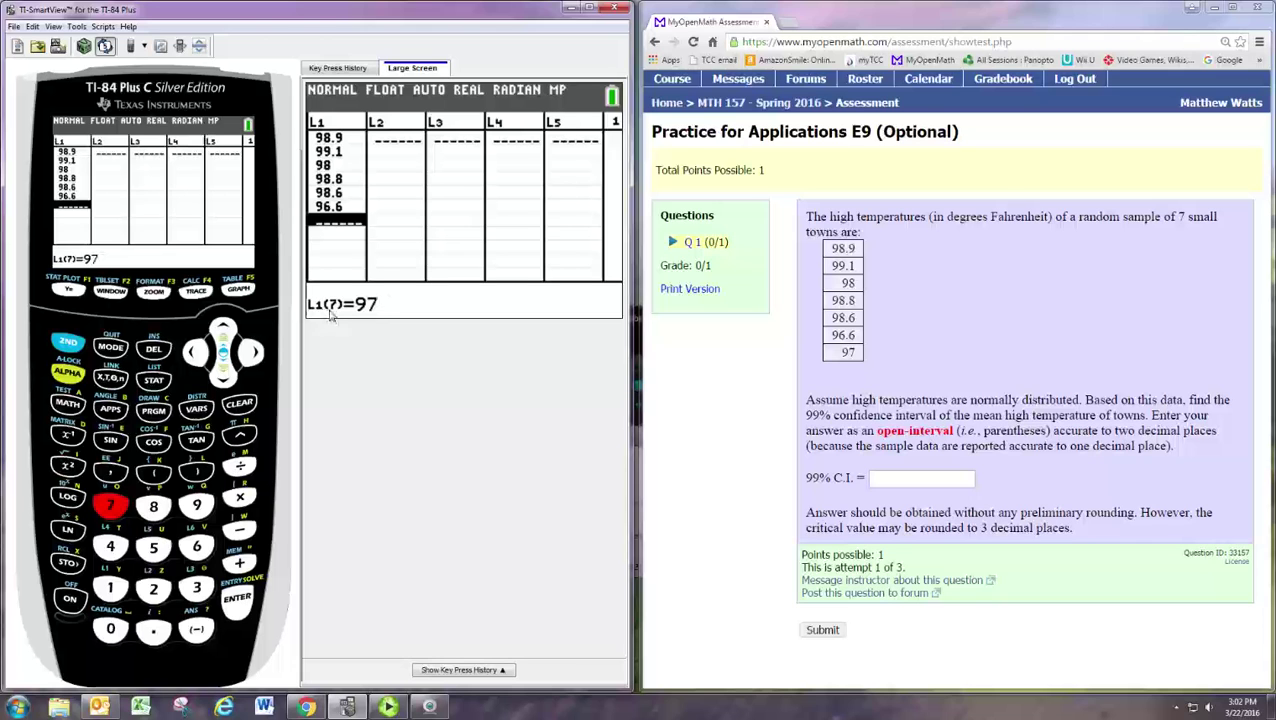
{"action": "key", "text": "Up"}
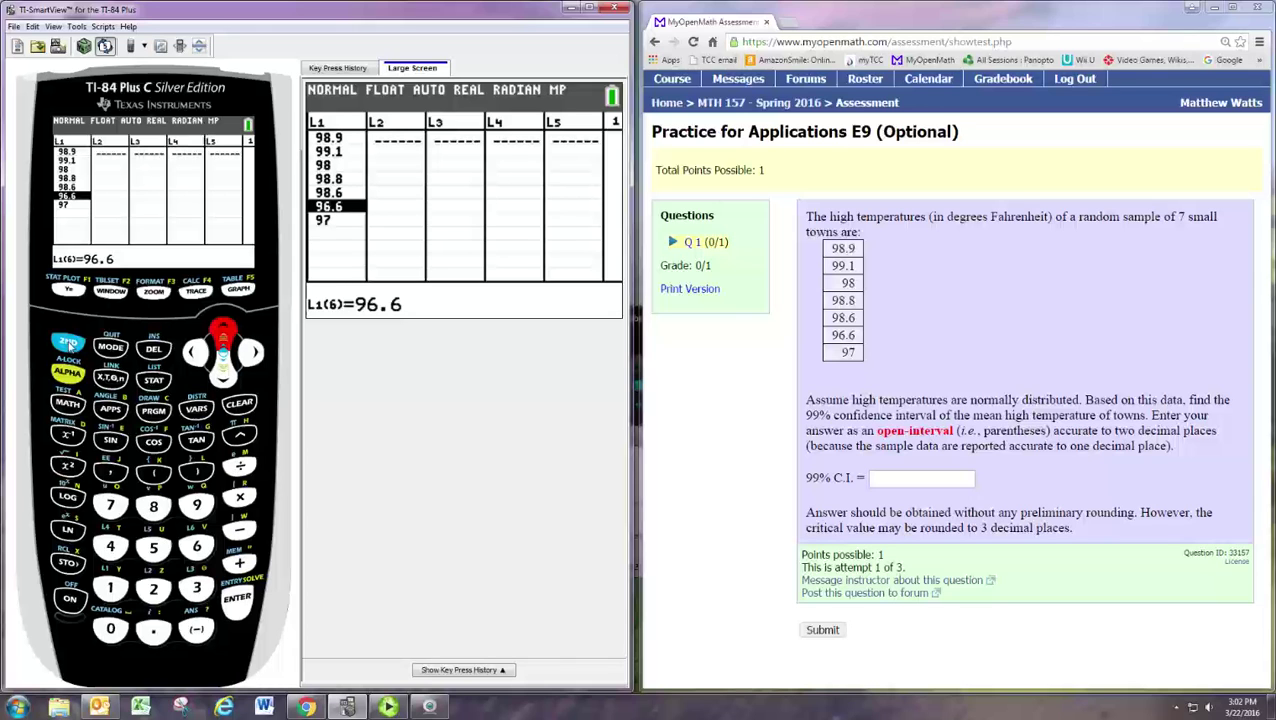
{"action": "left_click", "coordinate": [68, 343]}
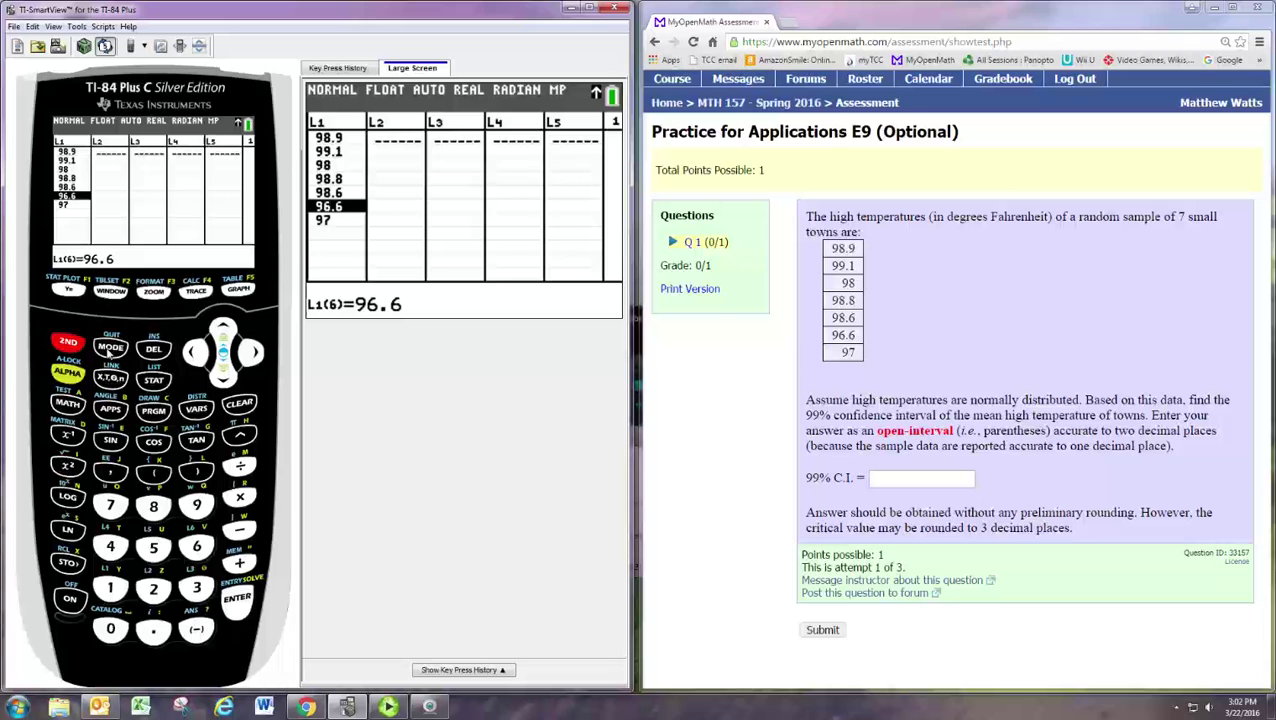
Return to the home screen and bring up the STAT TESTS menu
{"action": "left_click", "coordinate": [110, 348]}
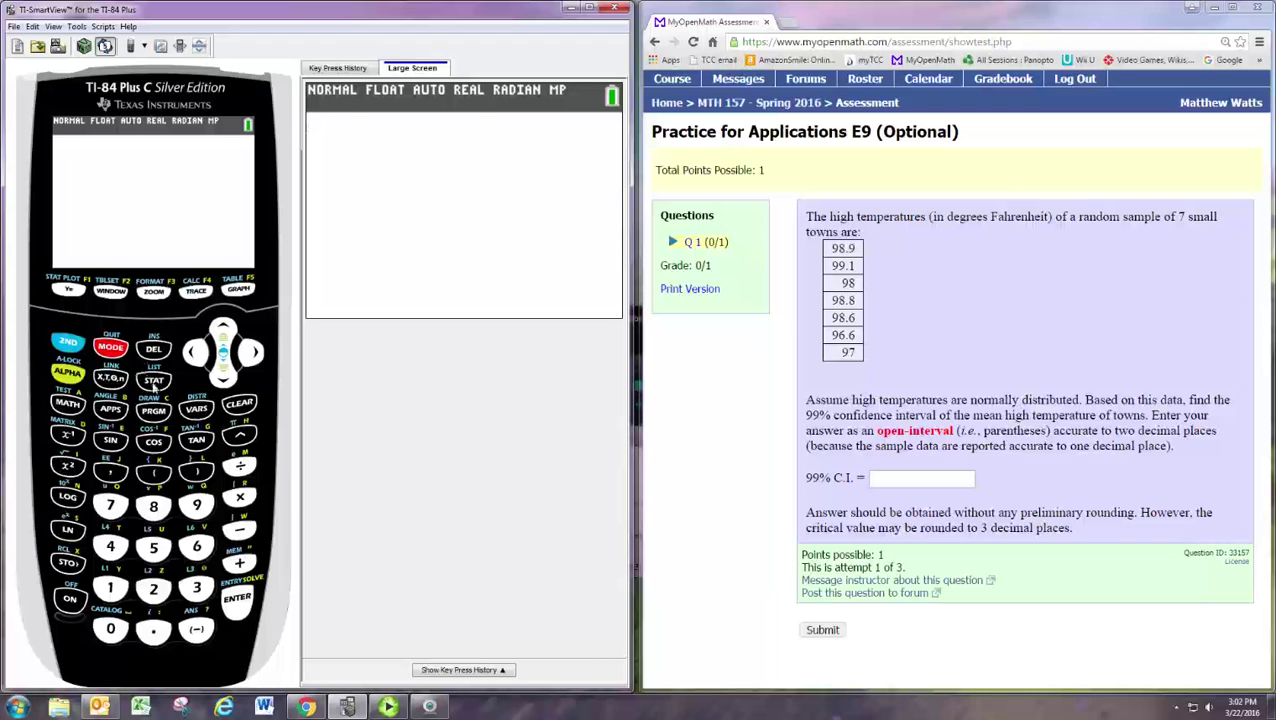
{"action": "left_click", "coordinate": [154, 382]}
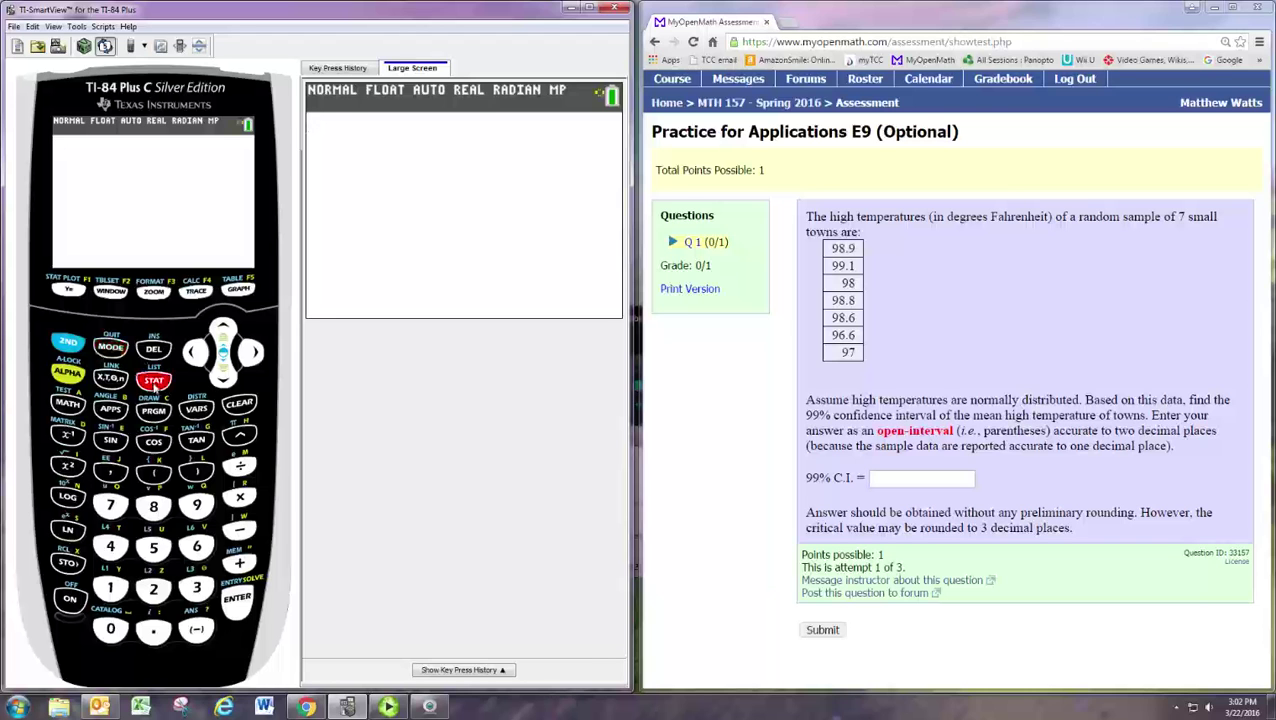
{"action": "left_click", "coordinate": [253, 353]}
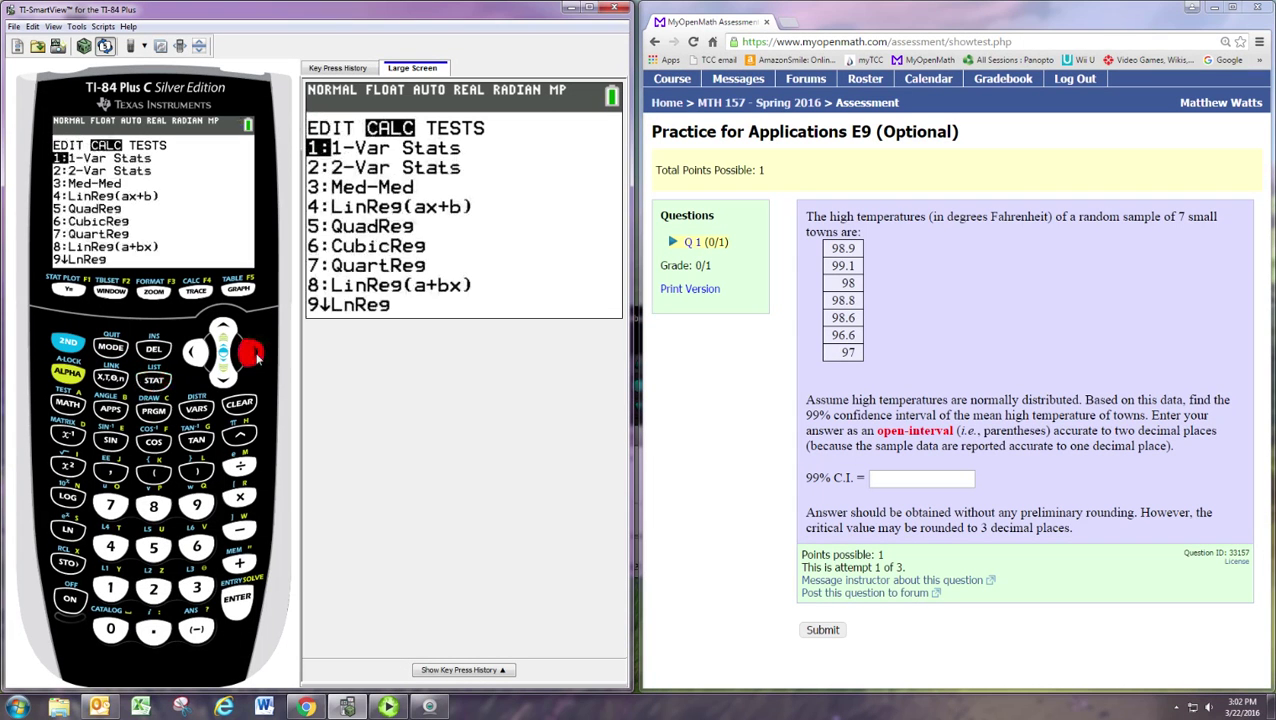
{"action": "left_click", "coordinate": [253, 354]}
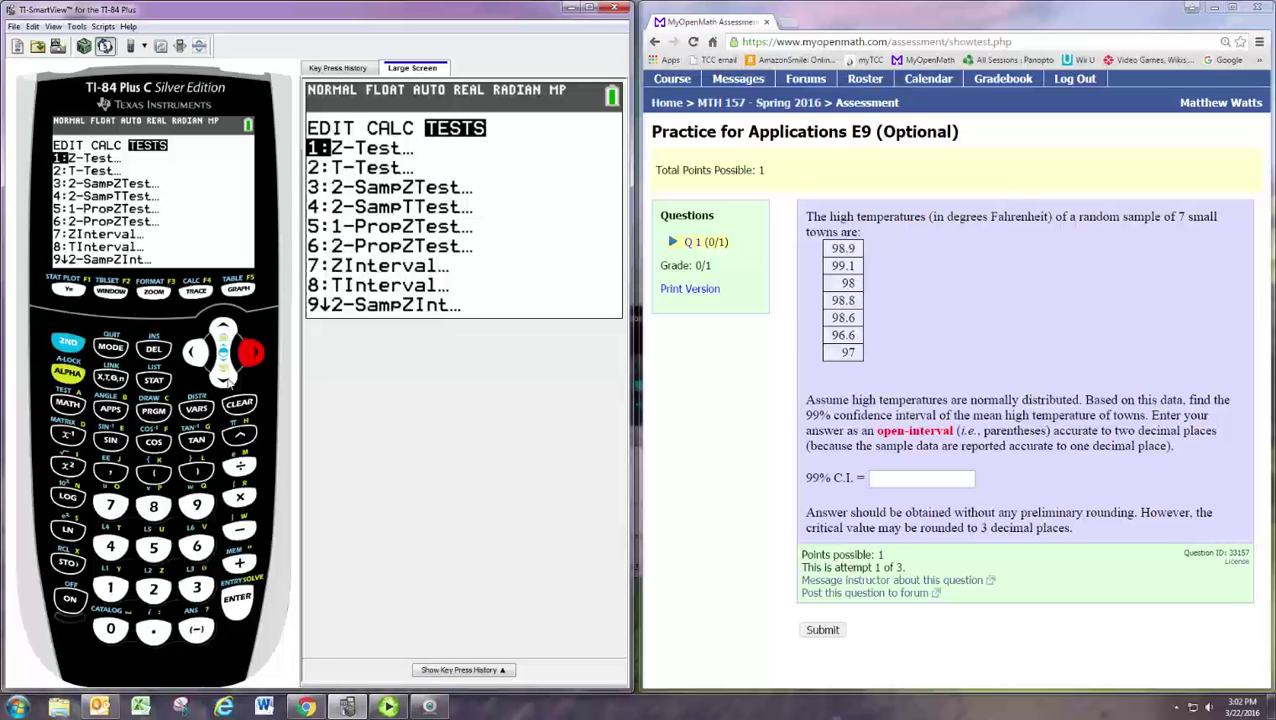
Move down the tests list until 8:TInterval is highlighted
{"action": "left_click", "coordinate": [226, 378]}
{"action": "left_click", "coordinate": [226, 378]}
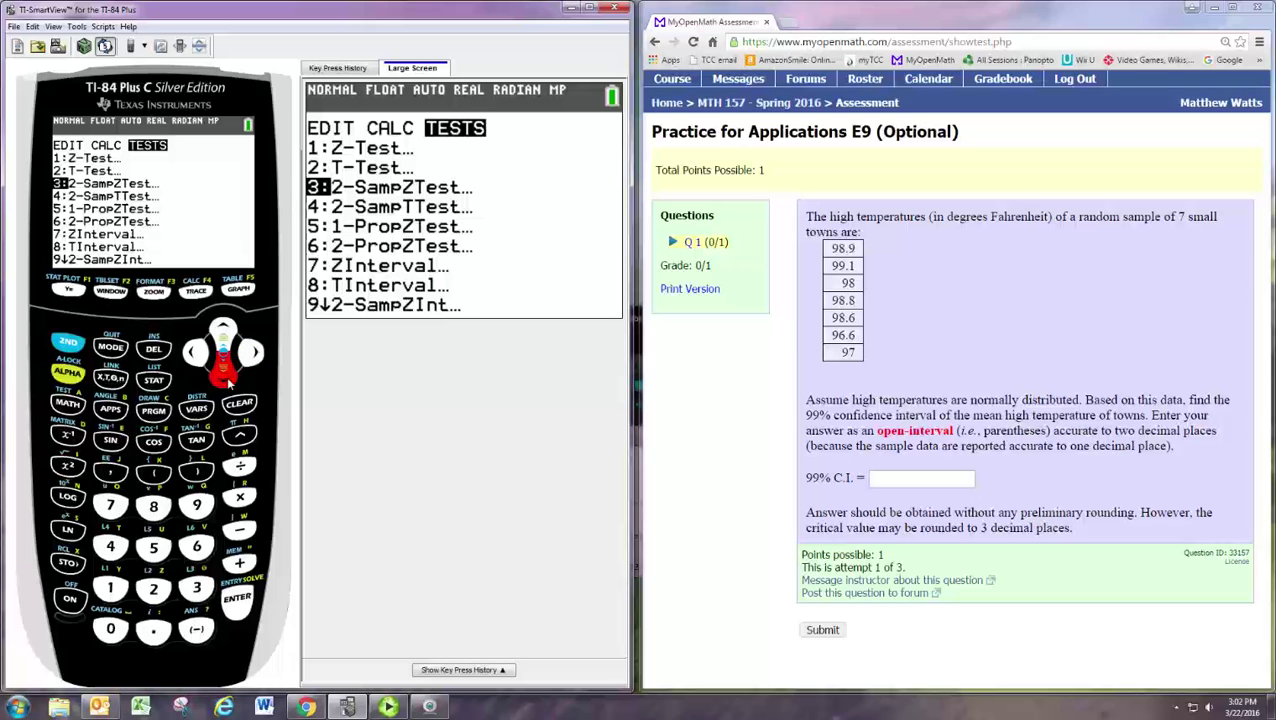
{"action": "left_click", "coordinate": [226, 376]}
{"action": "left_click", "coordinate": [226, 376]}
{"action": "left_click", "coordinate": [226, 376]}
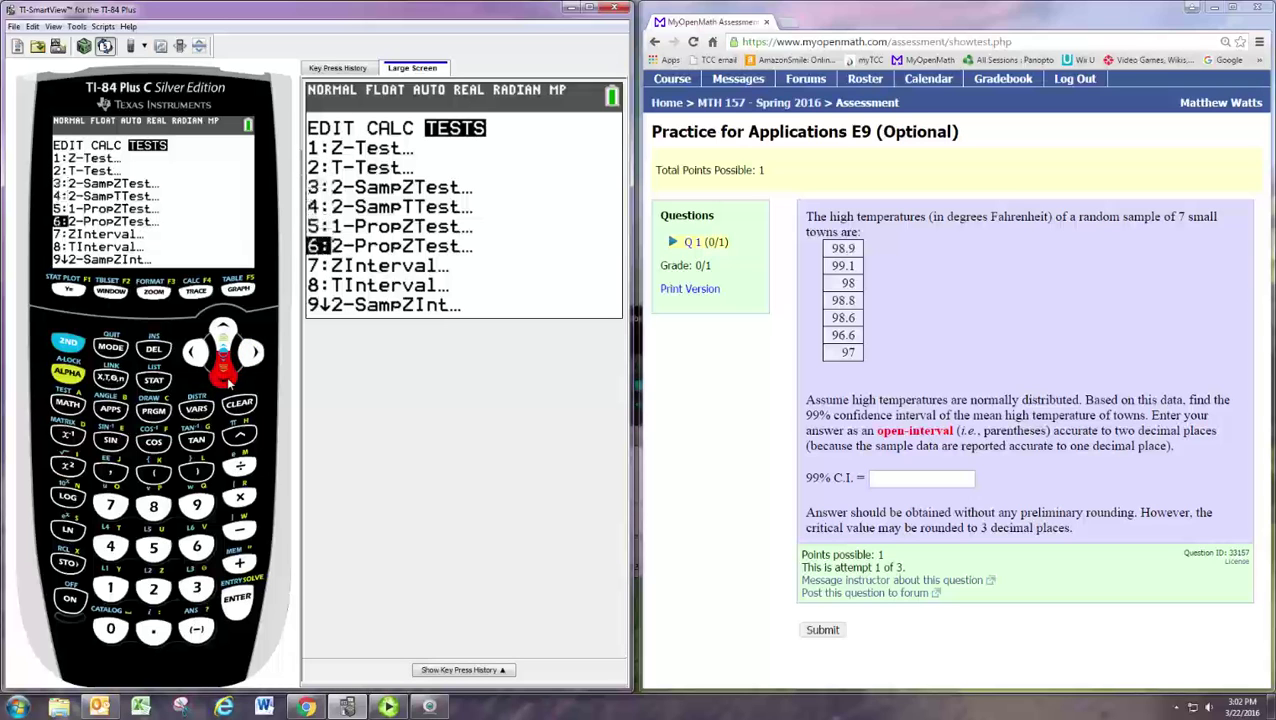
{"action": "left_click", "coordinate": [226, 376]}
{"action": "left_click", "coordinate": [226, 376]}
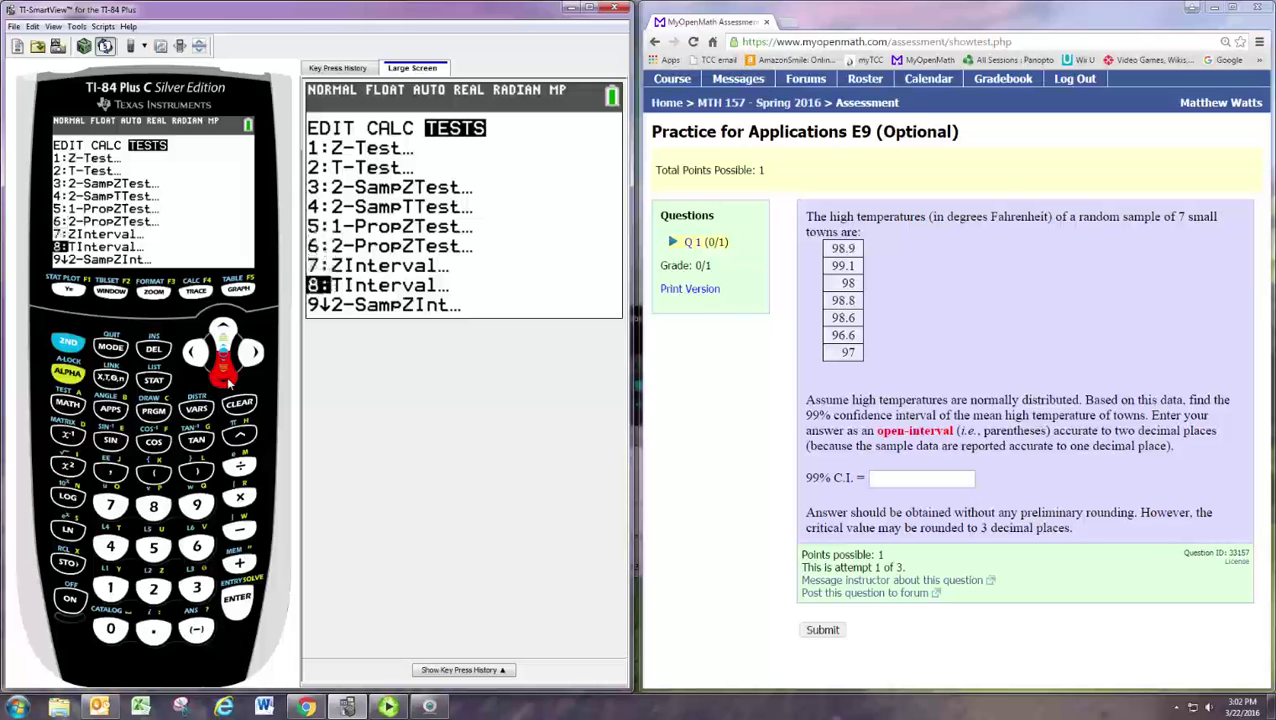
Open TInterval with Data input, List L1 and Freq 1, stopping at the C-Level line
{"action": "left_click", "coordinate": [238, 602]}
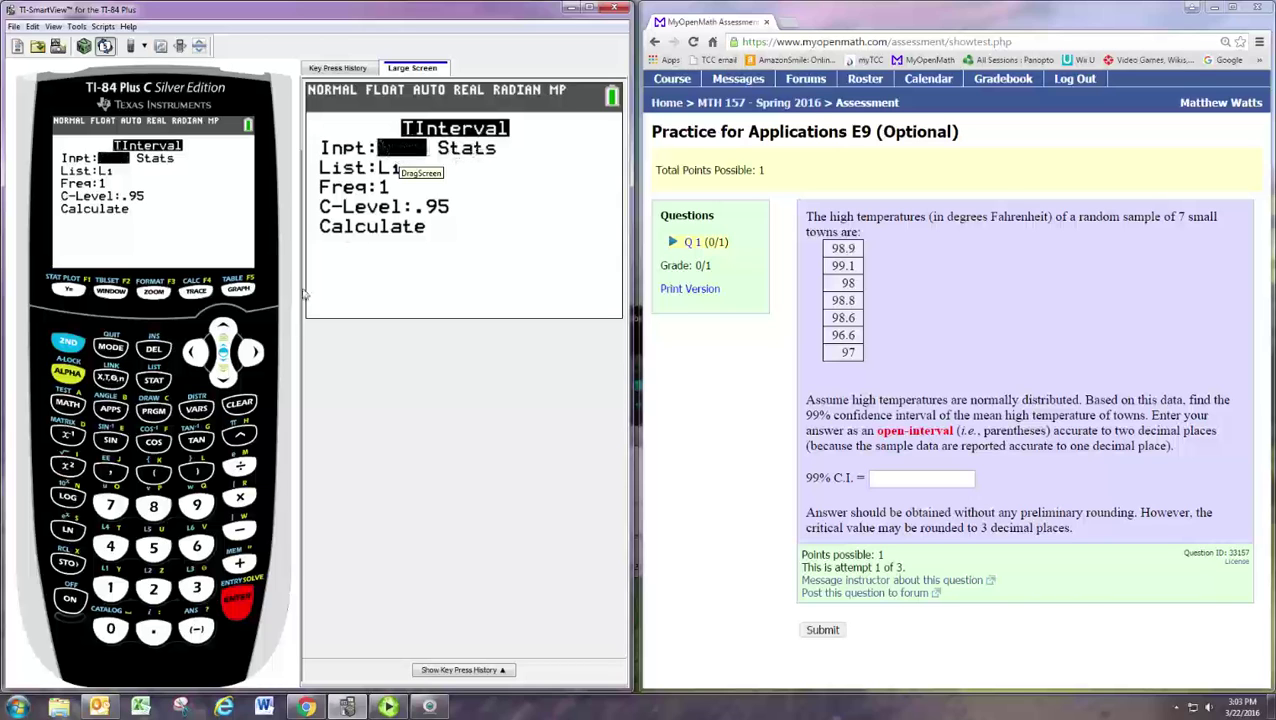
{"action": "left_click", "coordinate": [225, 377]}
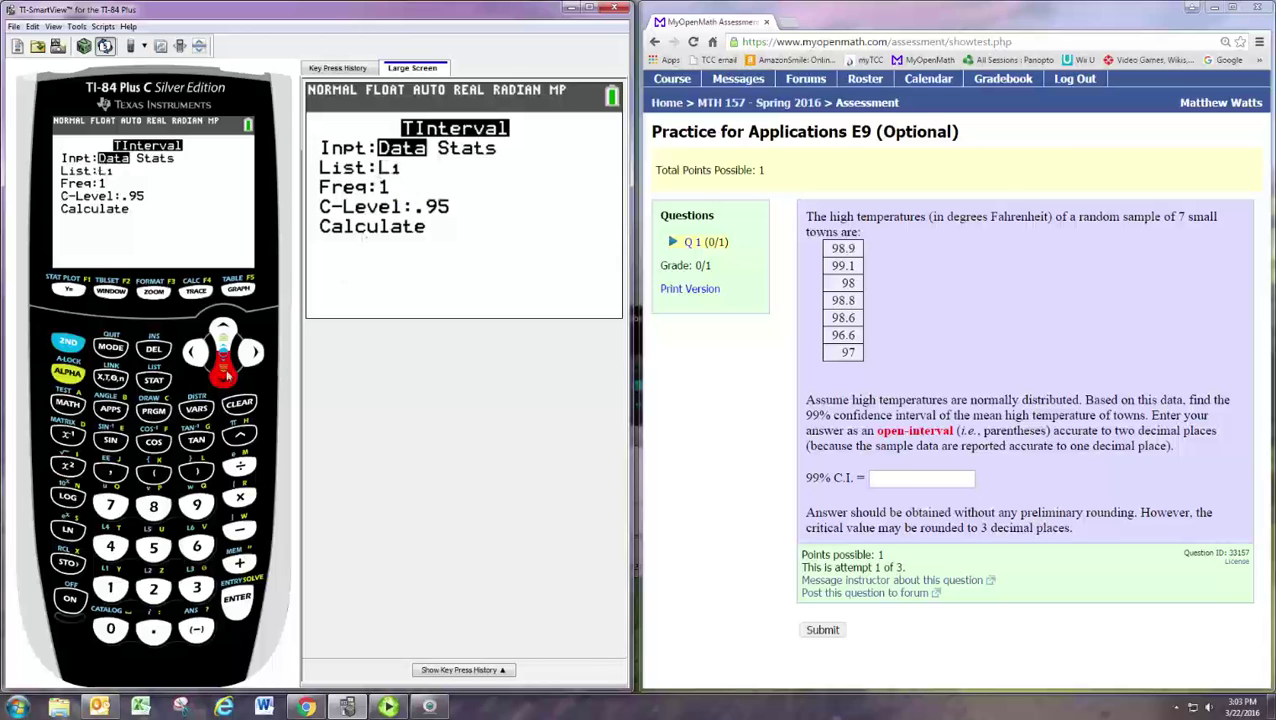
{"action": "left_click", "coordinate": [225, 377]}
{"action": "left_click", "coordinate": [225, 379]}
{"action": "left_click_drag", "start_coordinate": [806, 416], "coordinate": [832, 417]}
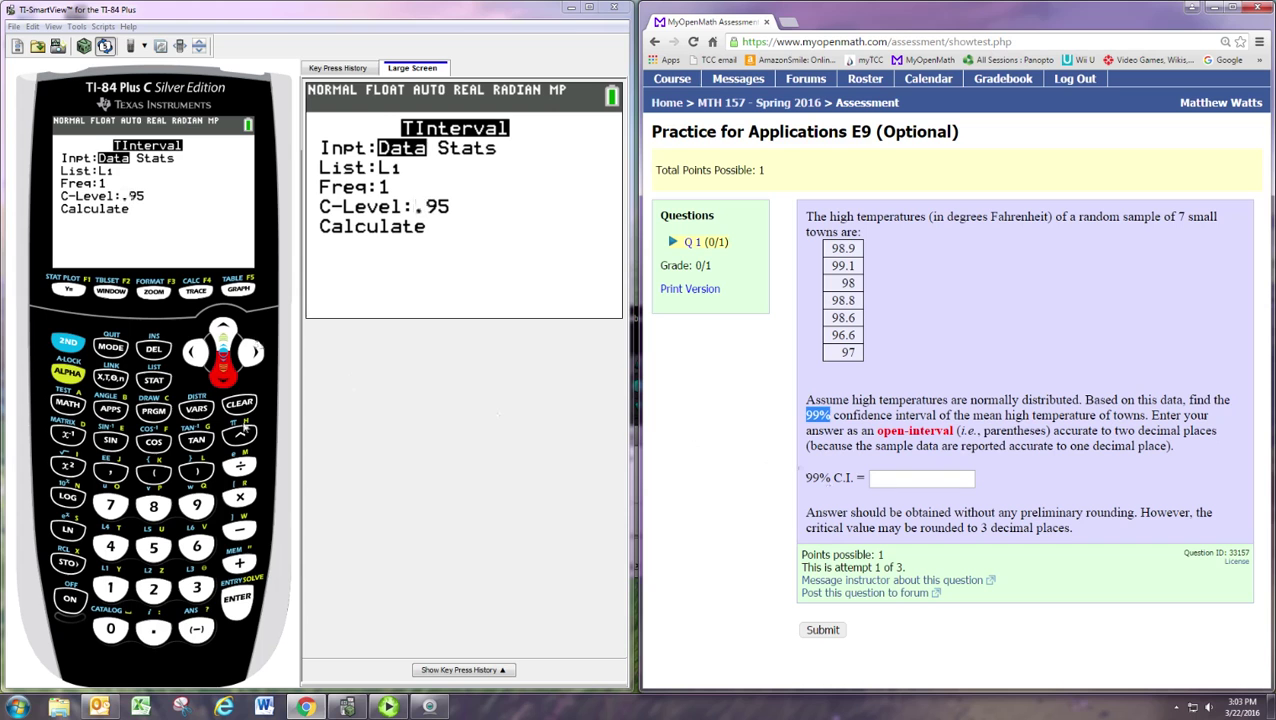
Set C-Level to .99 and calculate the interval (96.761, 99.525) with mean 98.14285714, n=7
{"action": "left_click", "coordinate": [153, 628]}
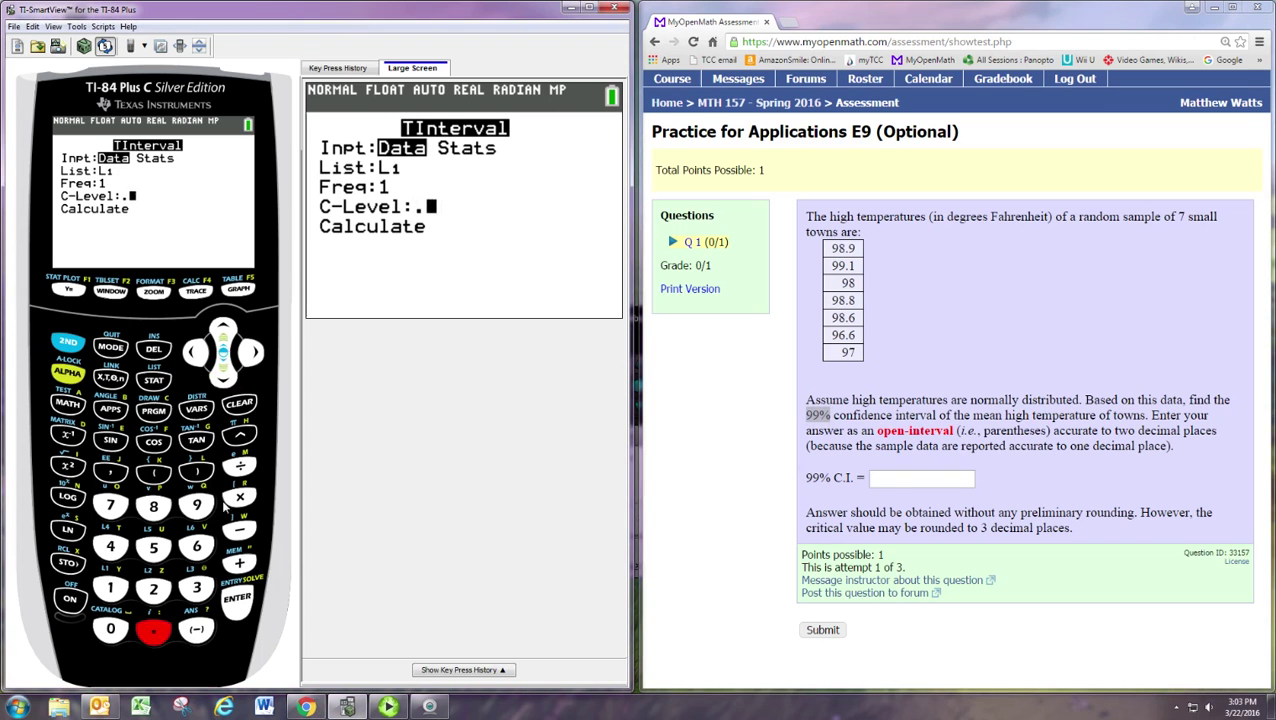
{"action": "left_click", "coordinate": [197, 506]}
{"action": "left_click", "coordinate": [197, 506]}
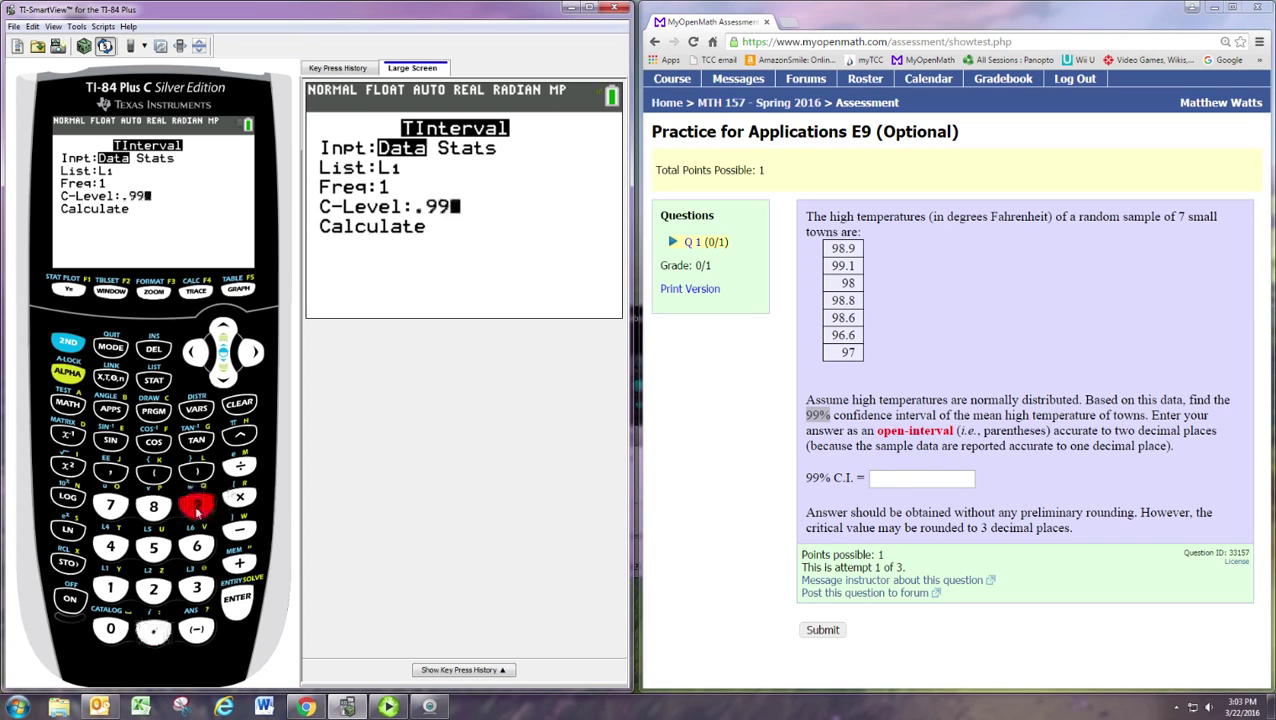
{"action": "left_click", "coordinate": [223, 376]}
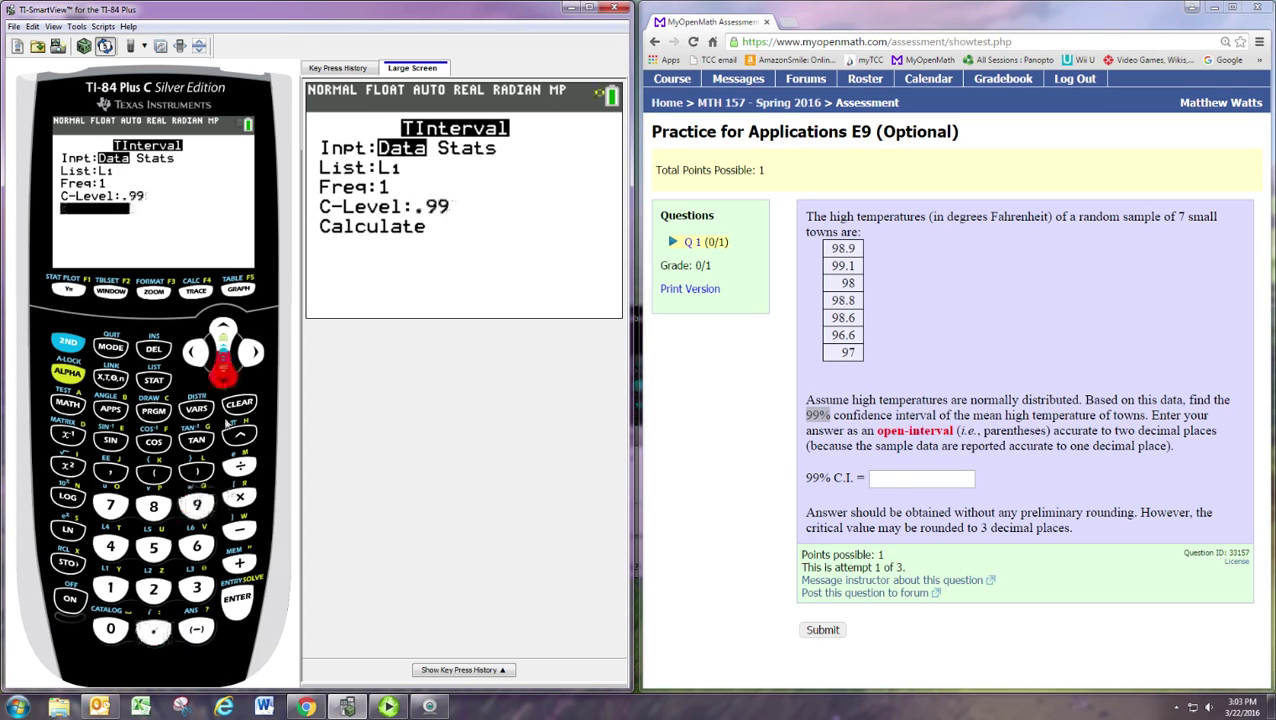
{"action": "left_click", "coordinate": [240, 608]}
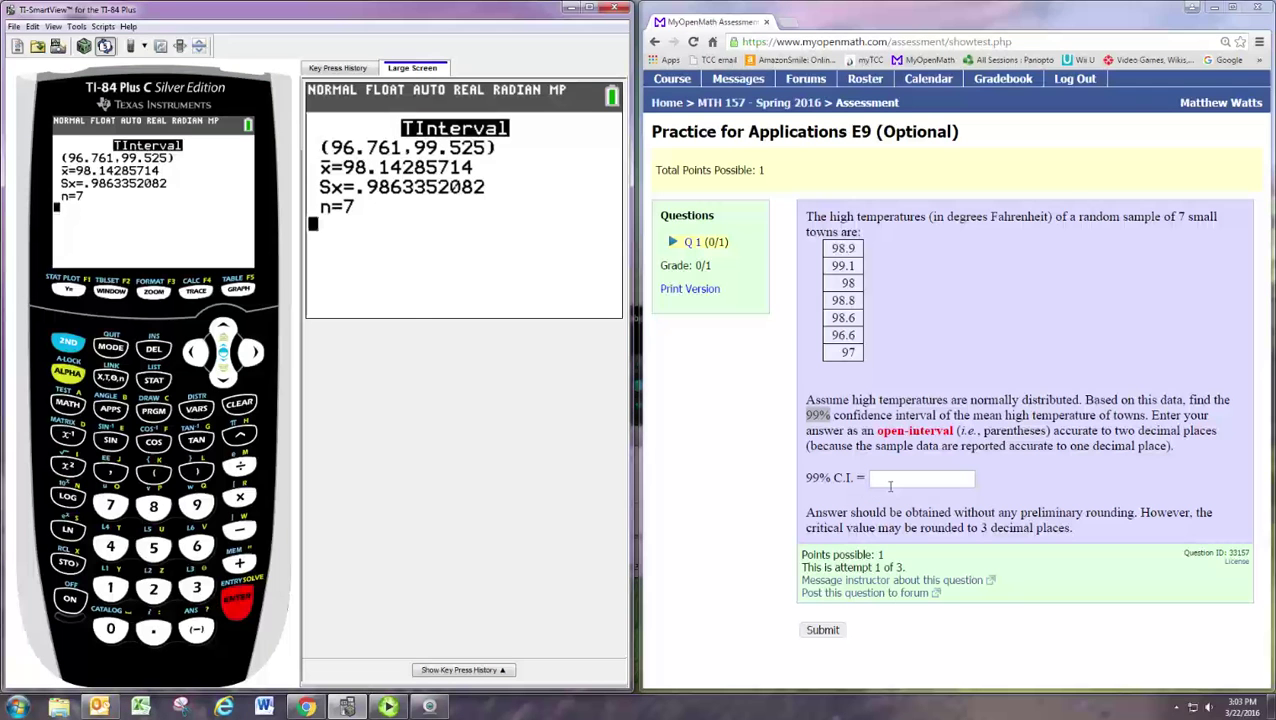
{"action": "left_click", "coordinate": [892, 485]}
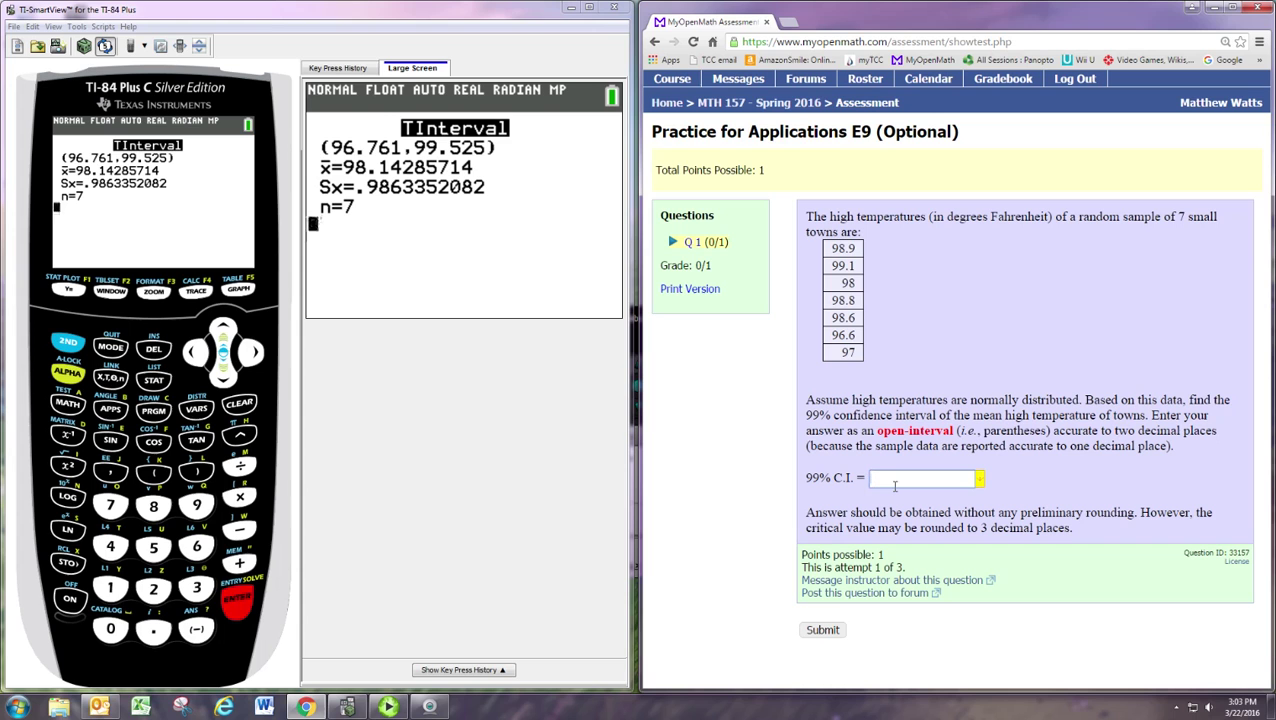
Enter (96.76,99.53) in the 99% C.I. answer box and submit it
{"action": "type", "text": "(96.76,99.53"}
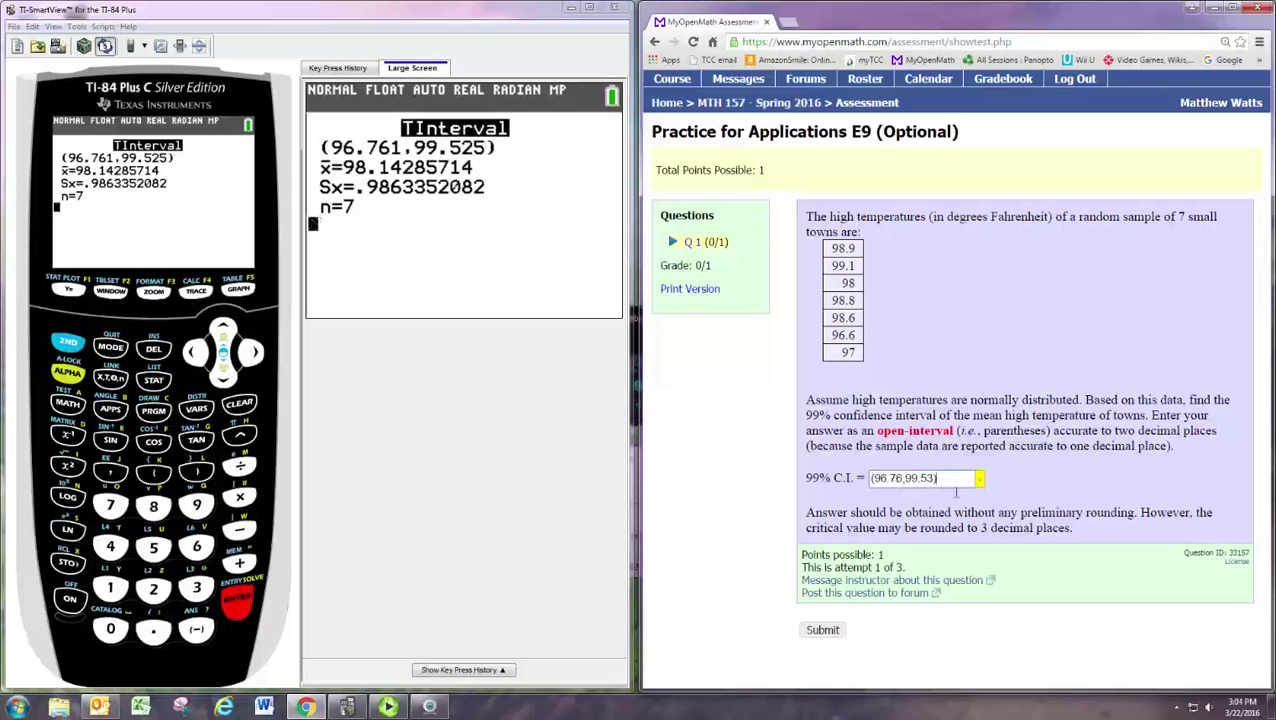
{"action": "left_click", "coordinate": [820, 630]}
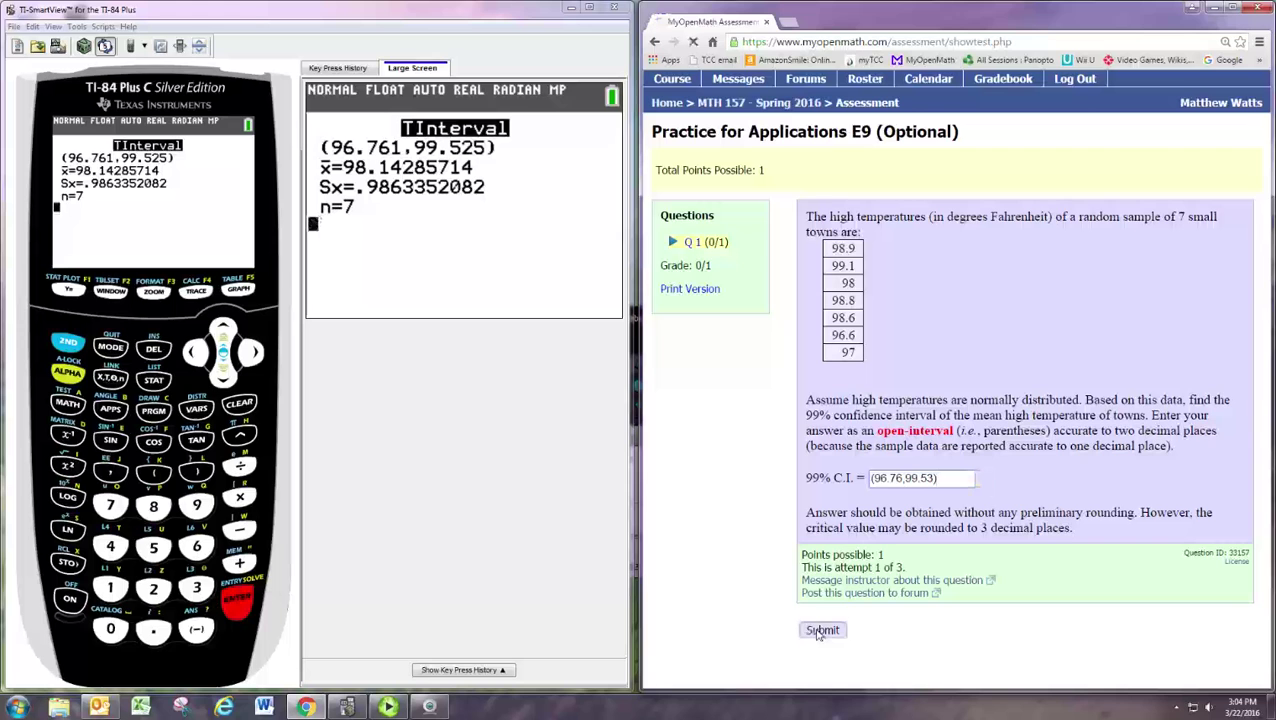